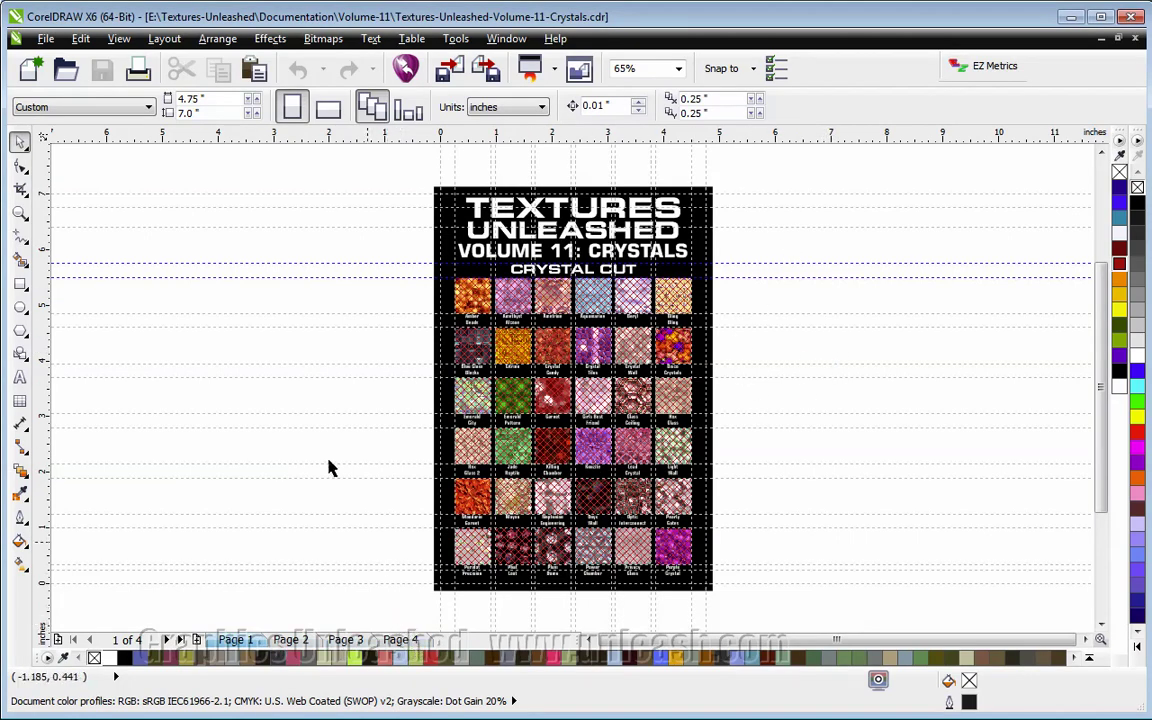
# Start Publish To PDF for Textures-Unleashed-Volume-11-Crystals.pdf, saving to the Data (E:) drive
pyautogui.click(46, 40)
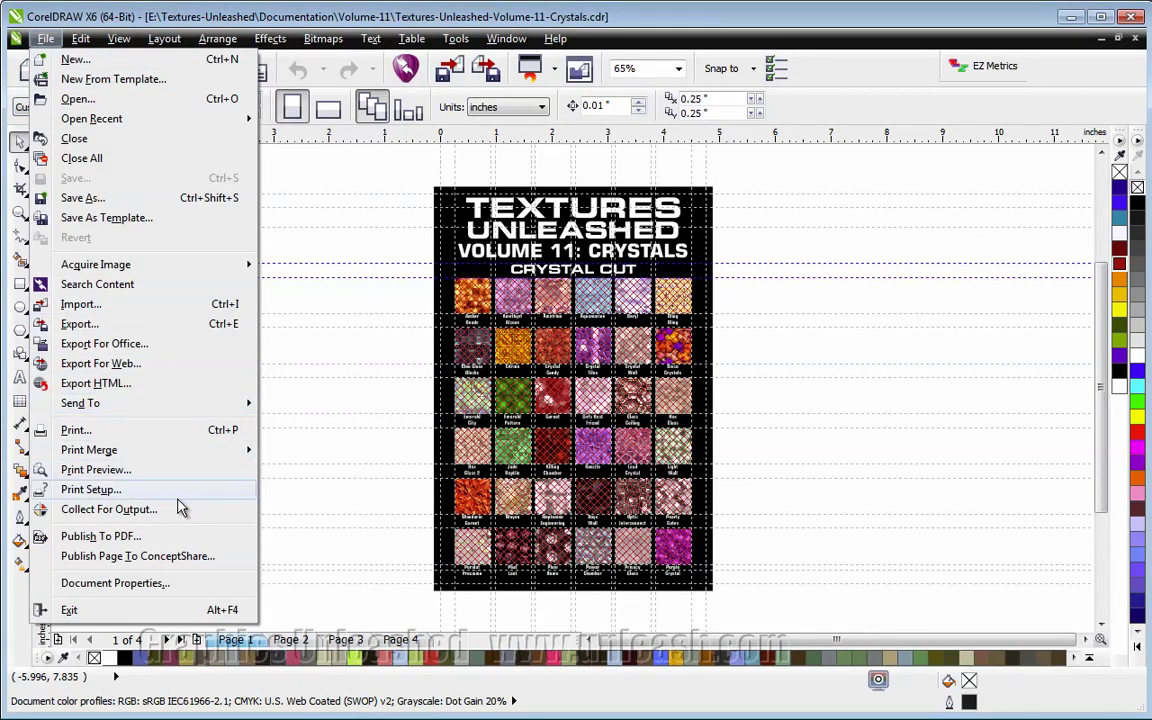
pyautogui.click(152, 538)
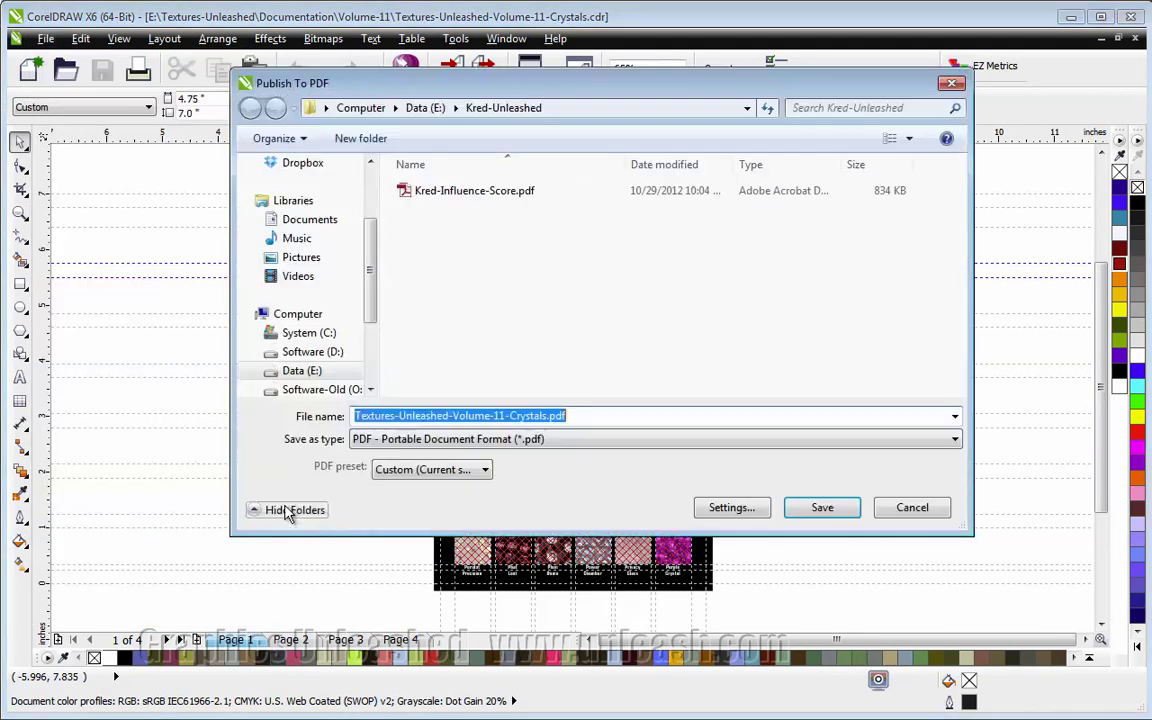
pyautogui.click(418, 107)
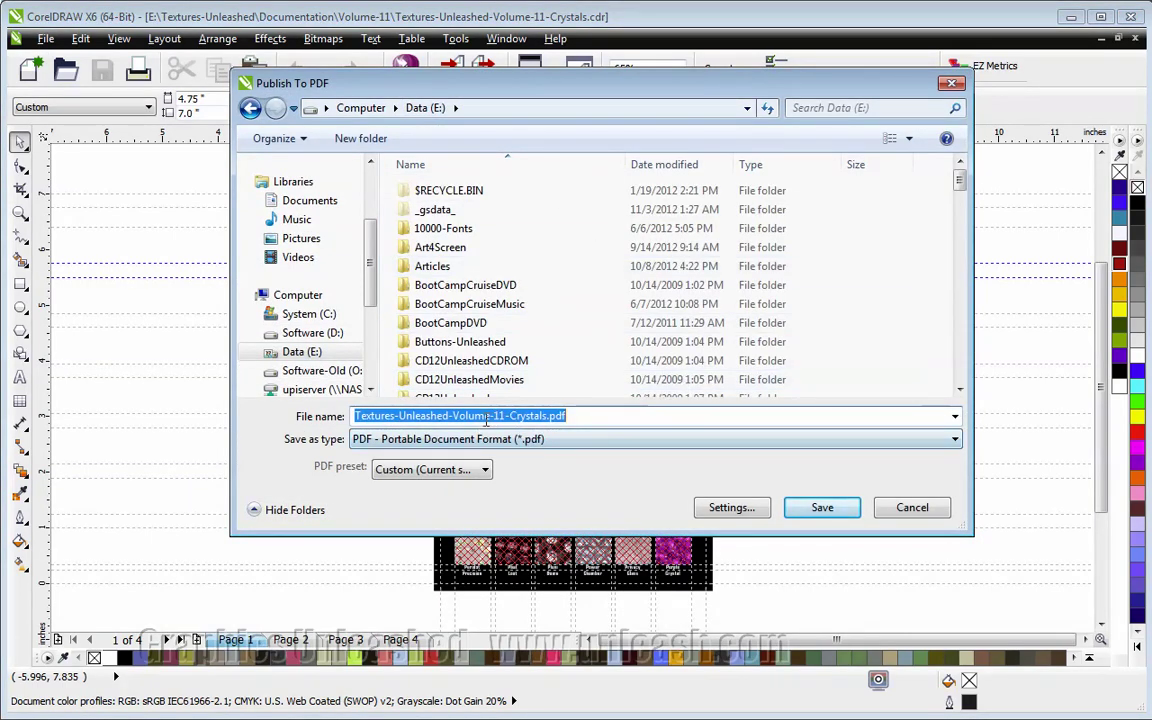
pyautogui.click(453, 416)
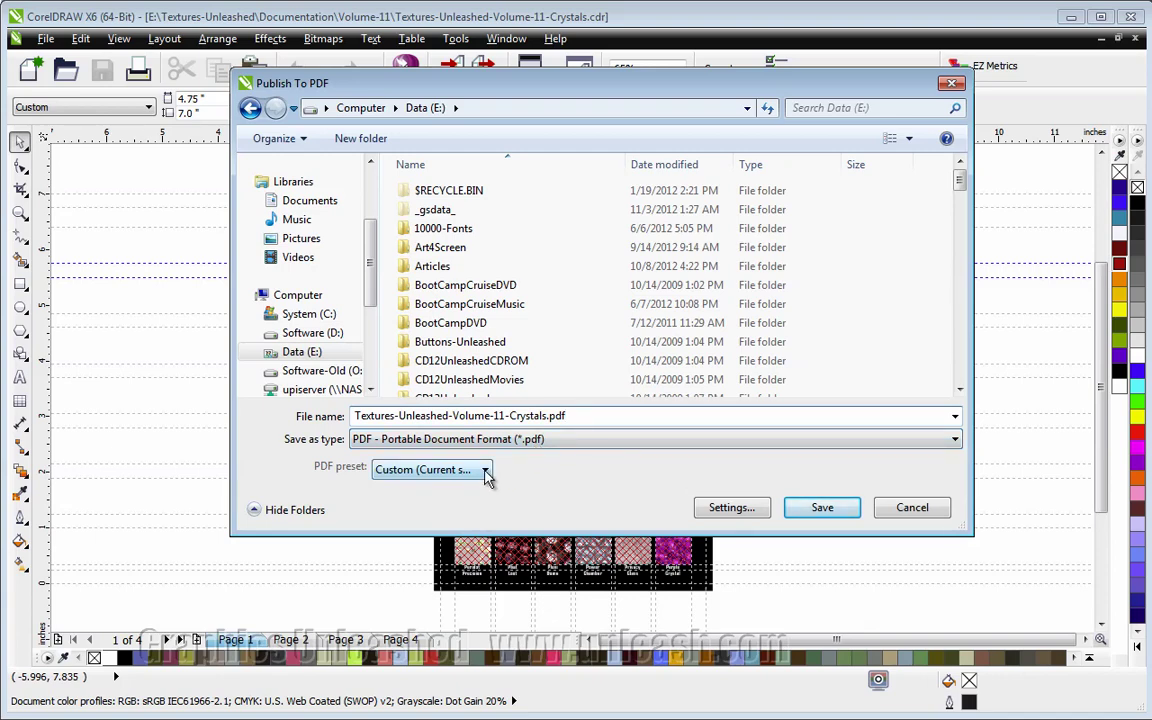
# Review the available PDF presets and keep the Custom preset
pyautogui.click(484, 469)
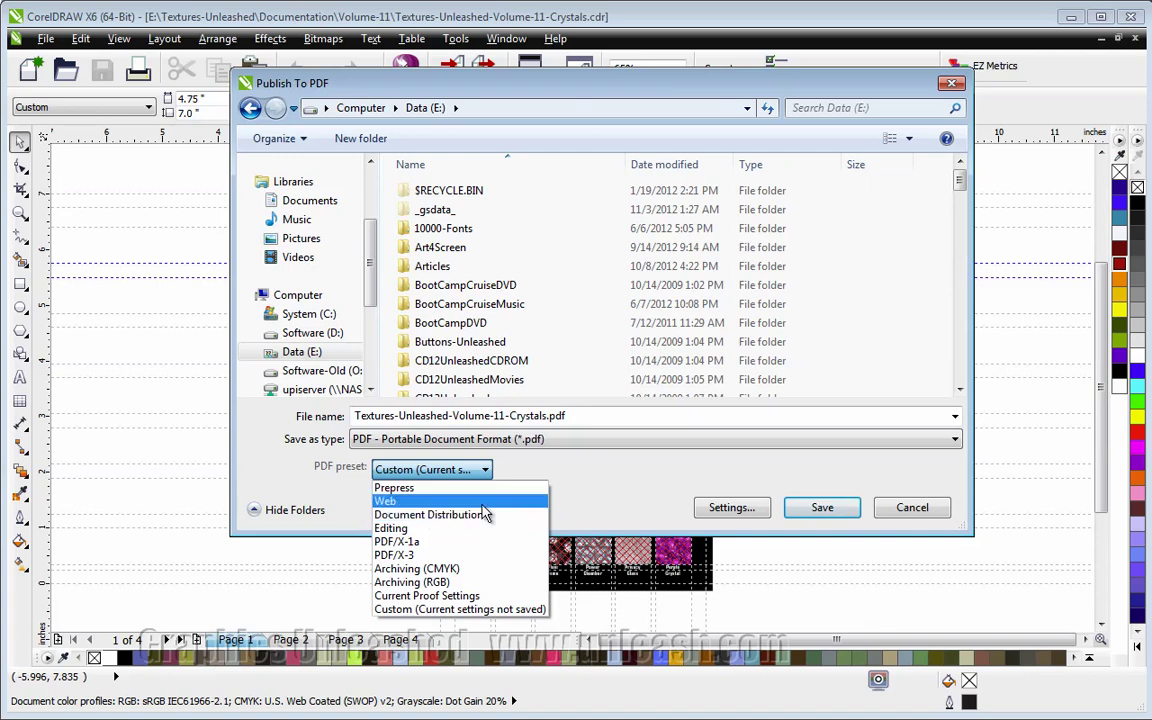
pyautogui.click(640, 476)
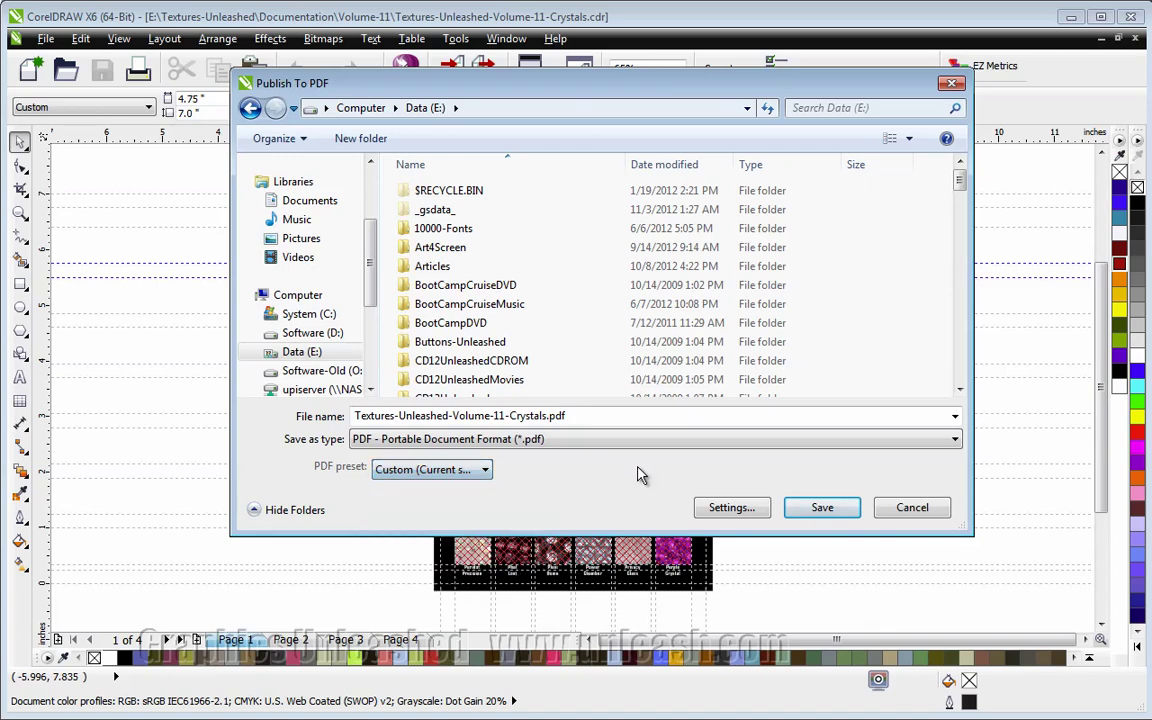
# Open PDF Settings, showing Acrobat 5.0 compatibility and one flagged issue
pyautogui.click(732, 509)
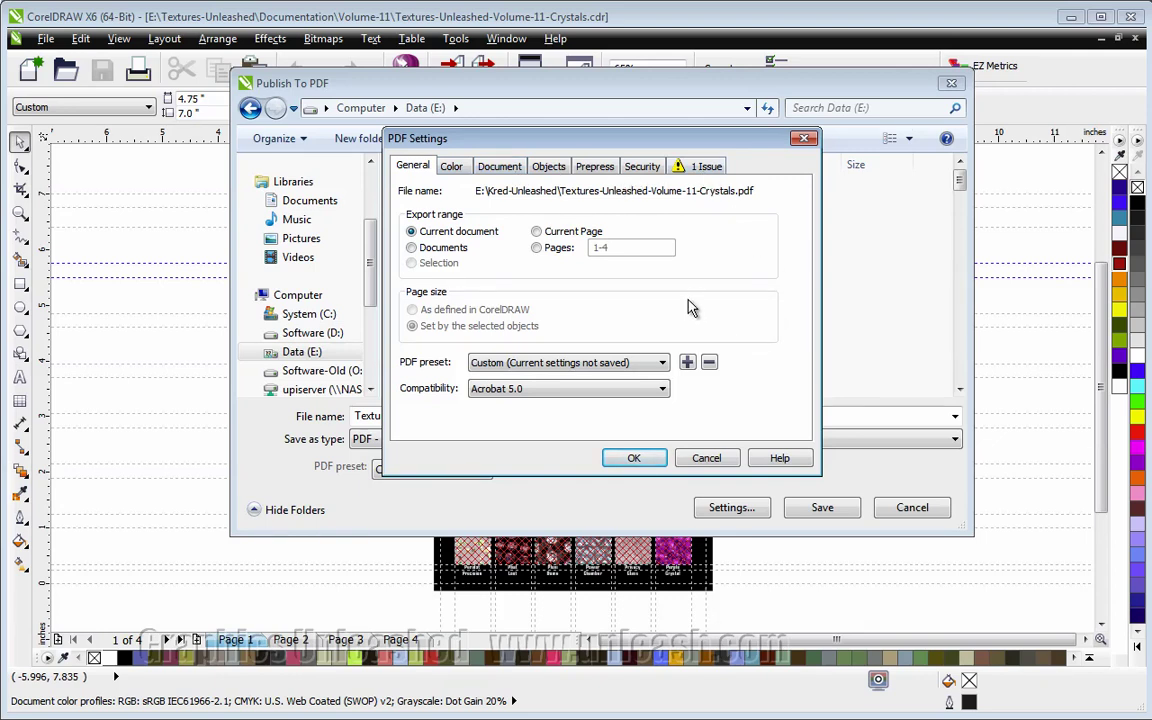
# Save the current PDF settings as the preset 'Unleashed' and move the dialog aside
pyautogui.click(687, 363)
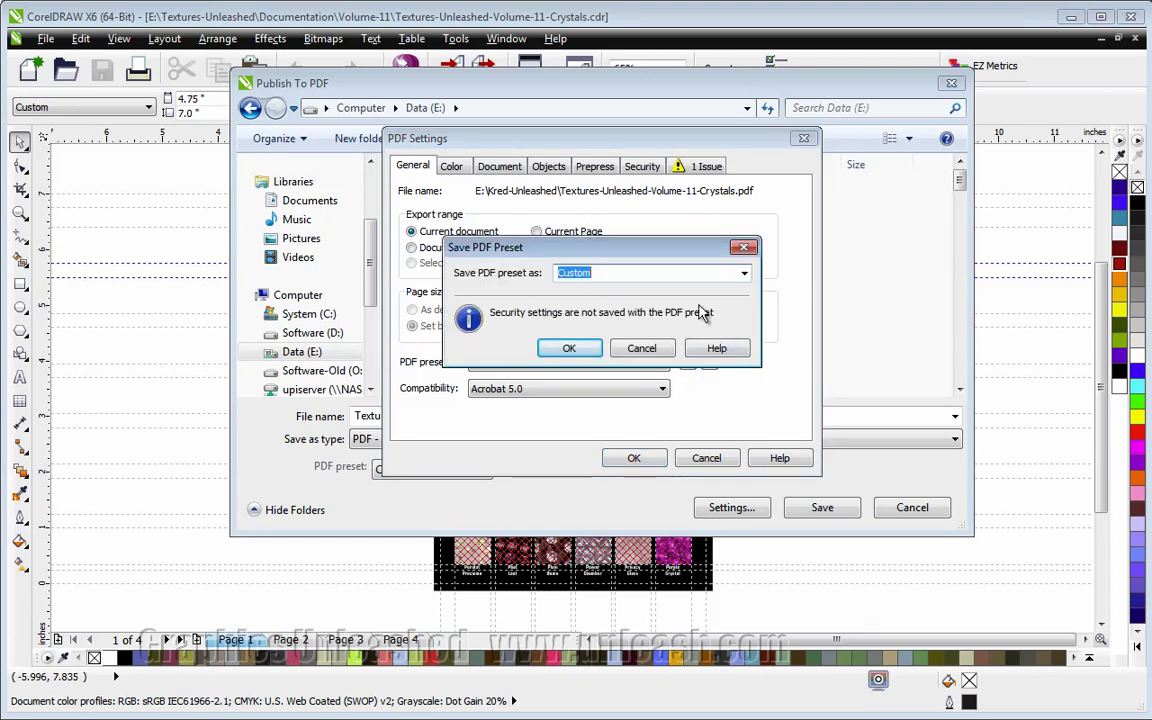
pyautogui.write('Unleashed')
pyautogui.click(573, 350)
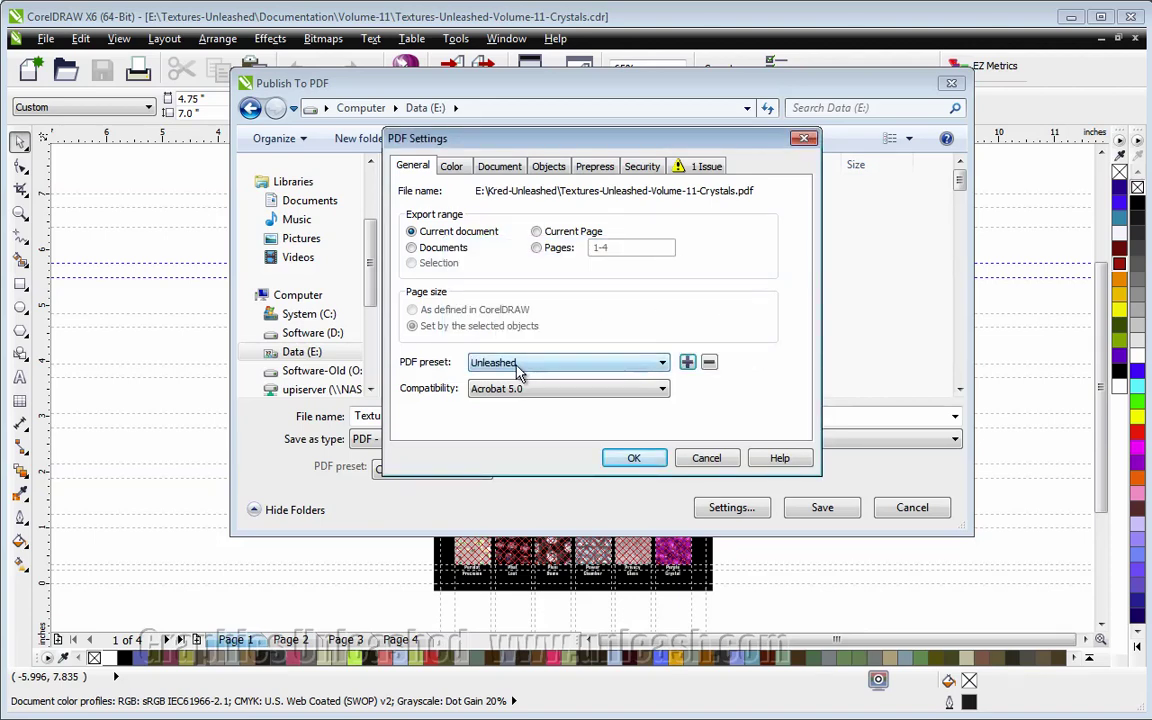
pyautogui.moveTo(620, 138); pyautogui.dragTo(749, 148)
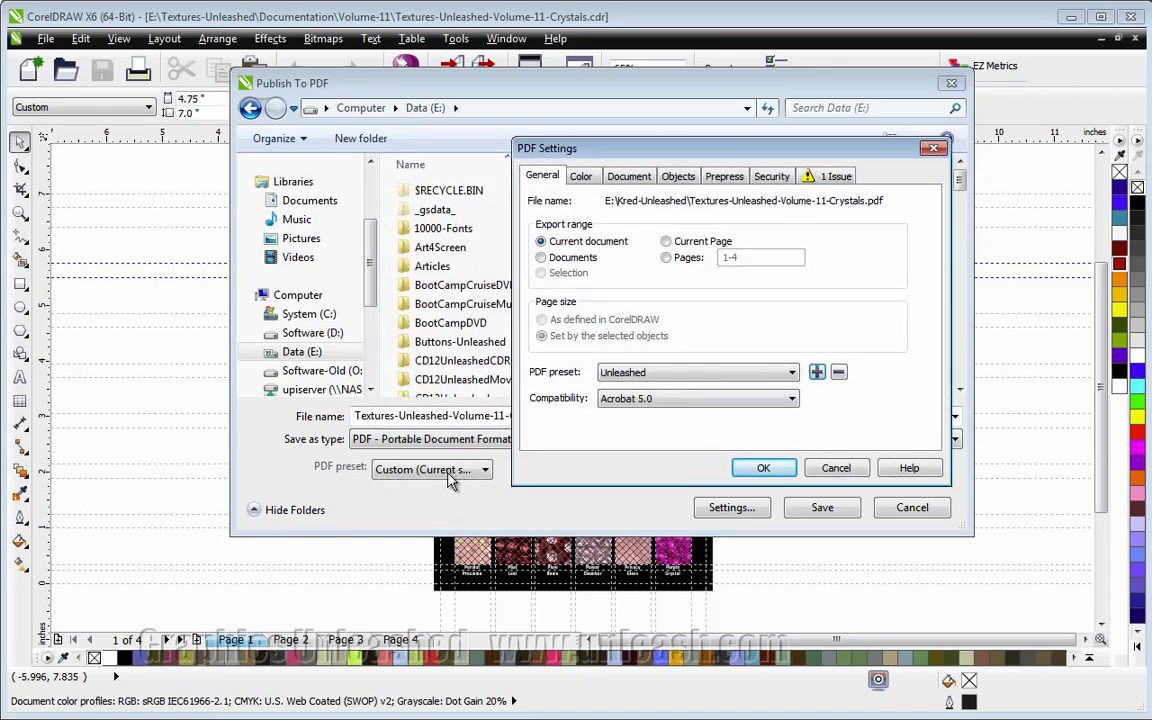
pyautogui.moveTo(805, 155); pyautogui.dragTo(701, 159)
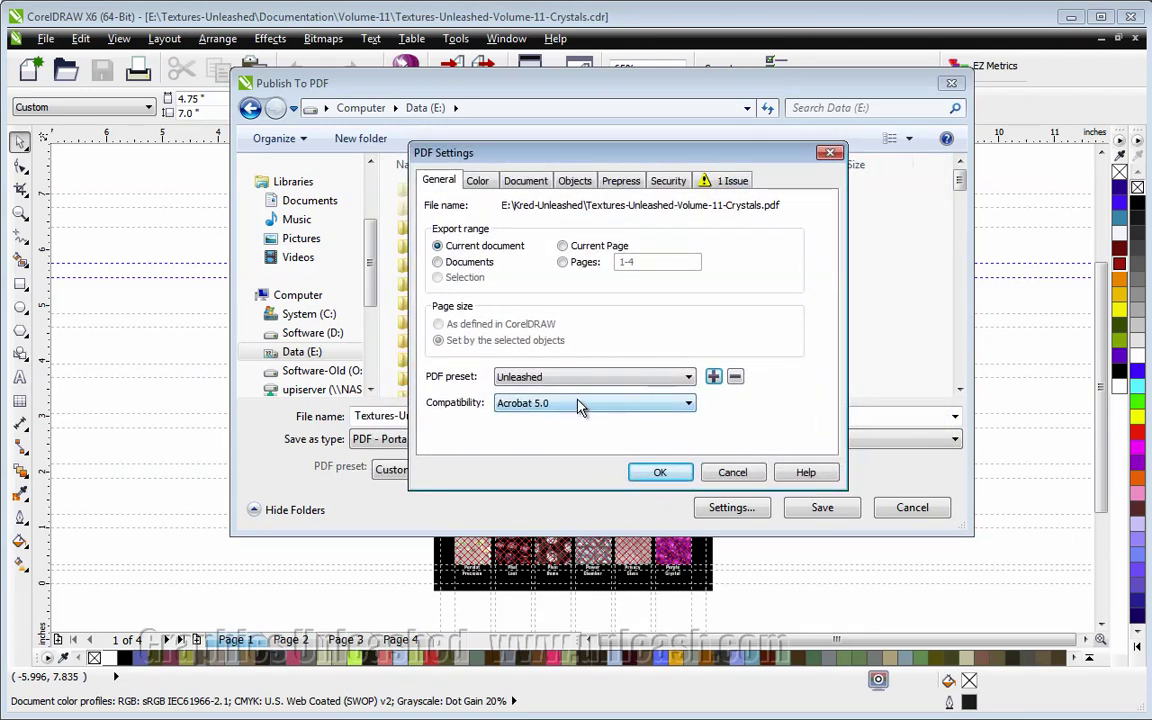
pyautogui.click(666, 404)
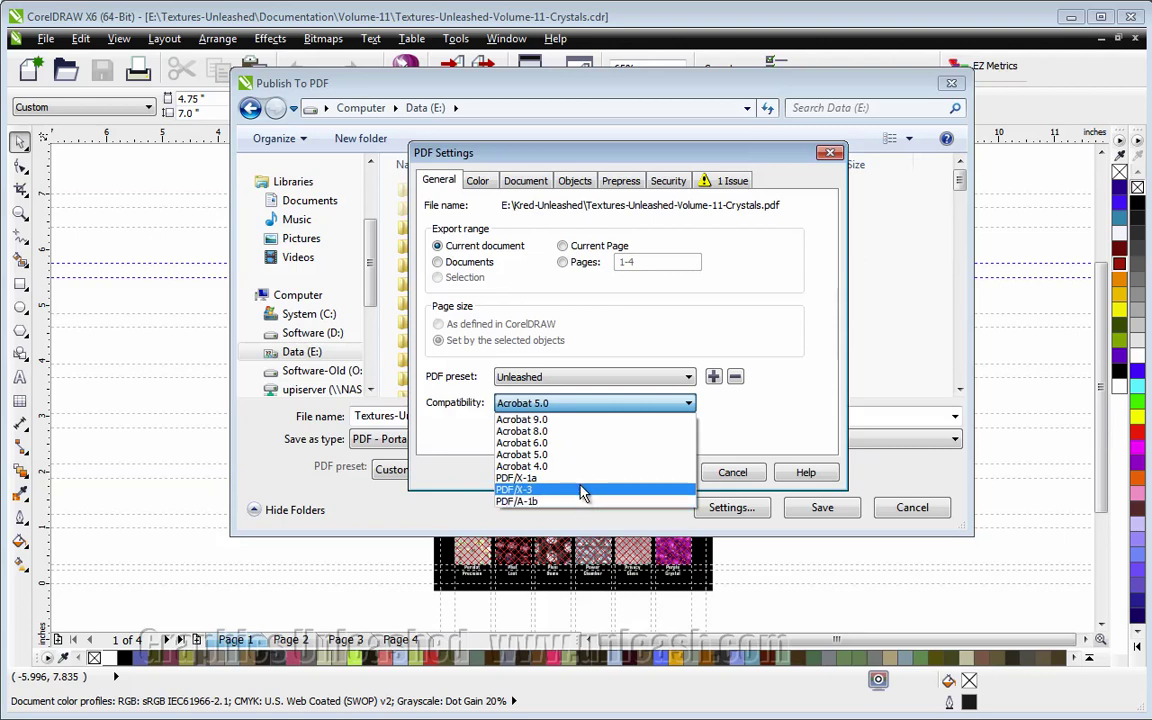
pyautogui.click(784, 424)
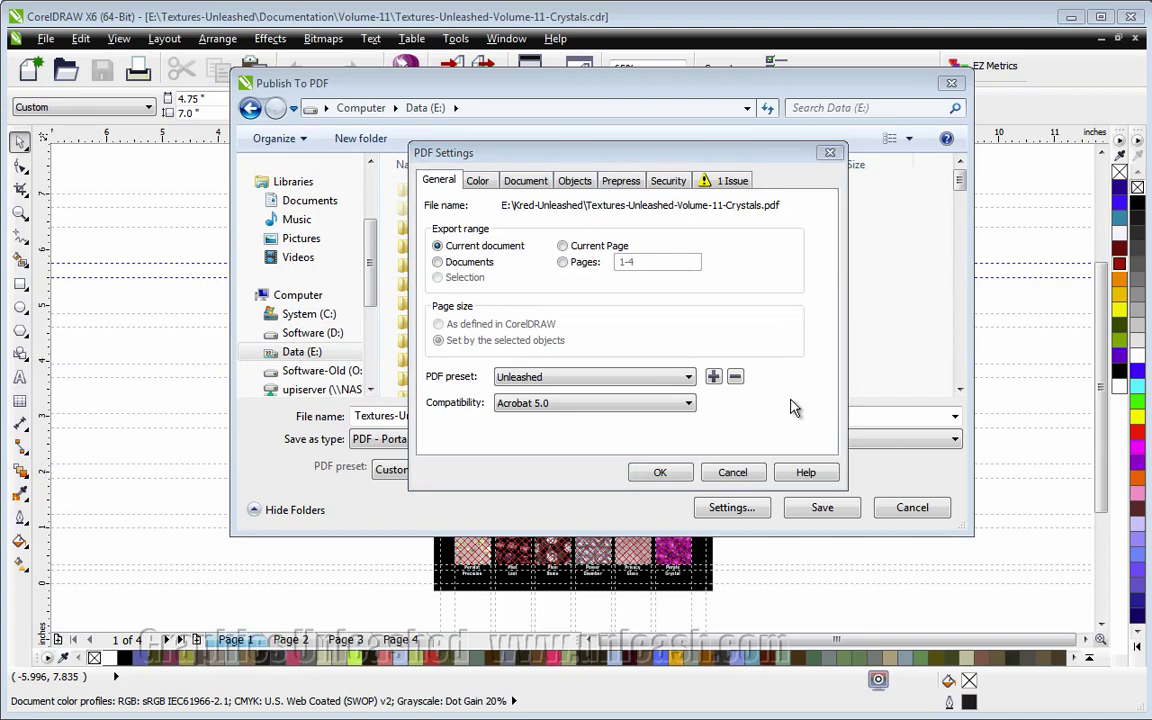
pyautogui.click(480, 181)
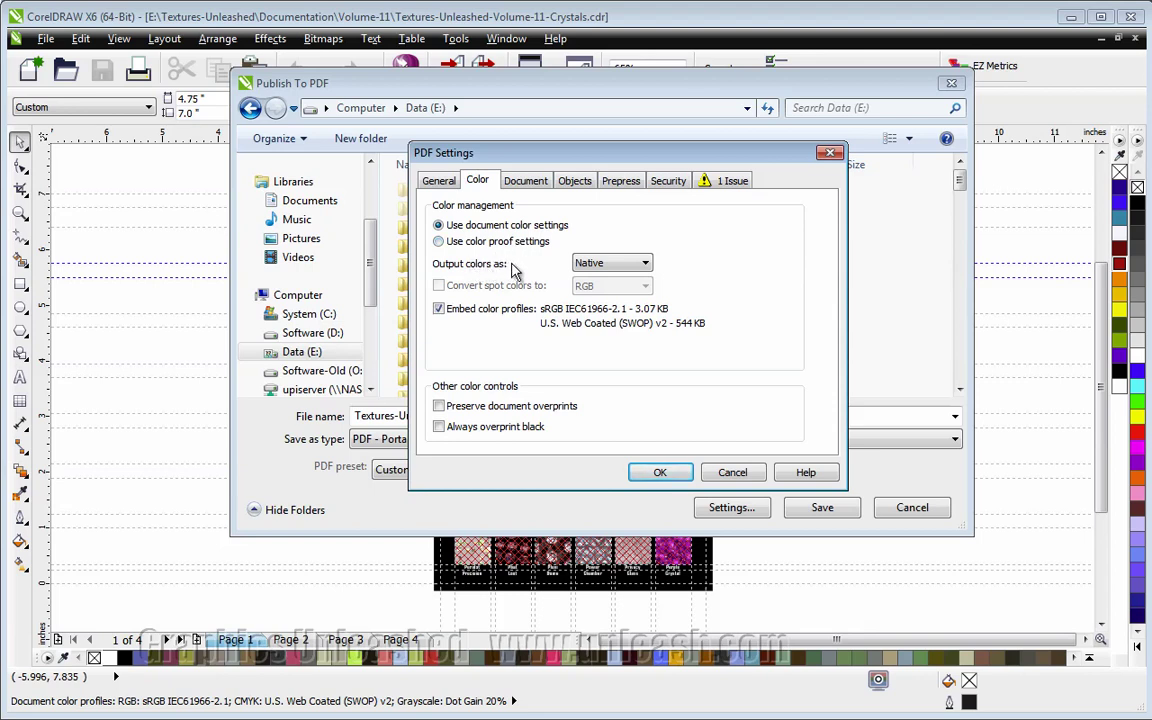
pyautogui.click(640, 263)
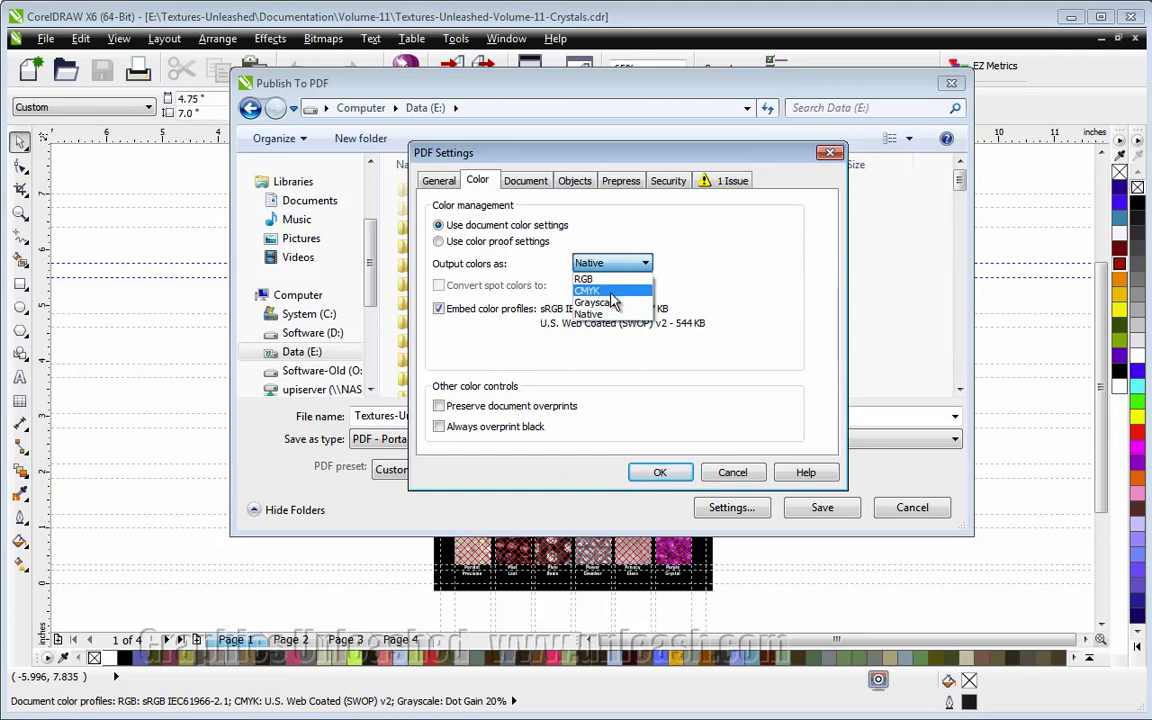
pyautogui.click(731, 272)
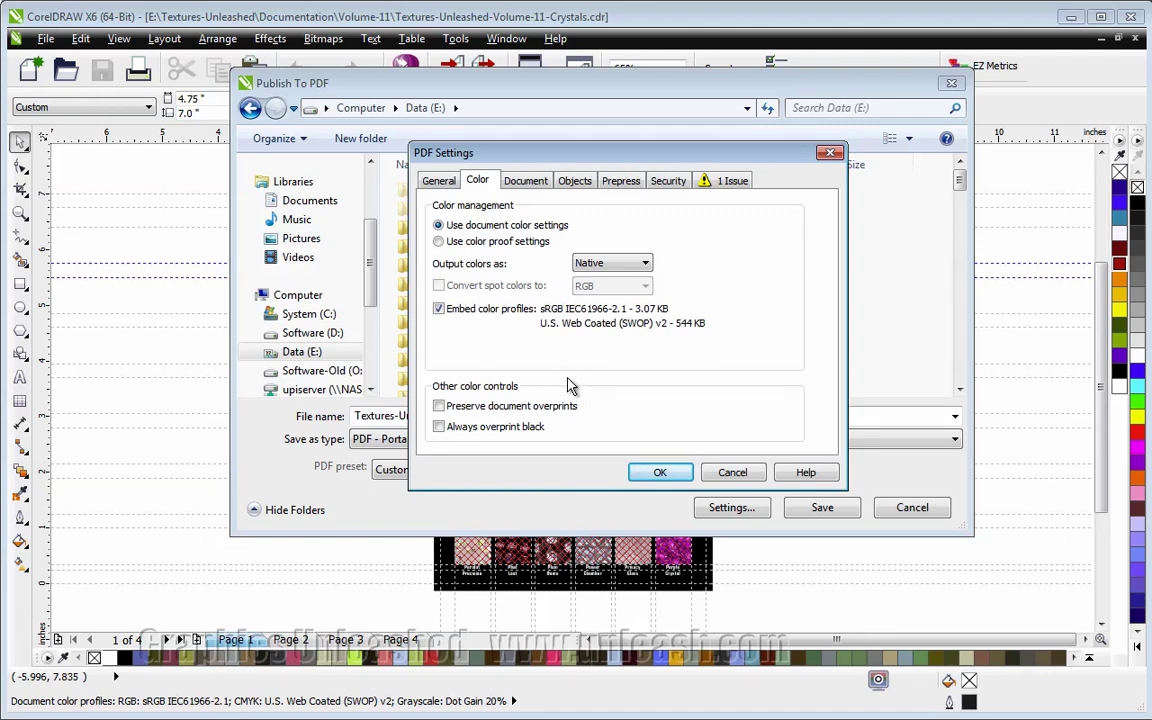
# Show the Document options: author, hyperlinks, bookmarks, Page Only opening and Binary encoding
pyautogui.click(523, 180)
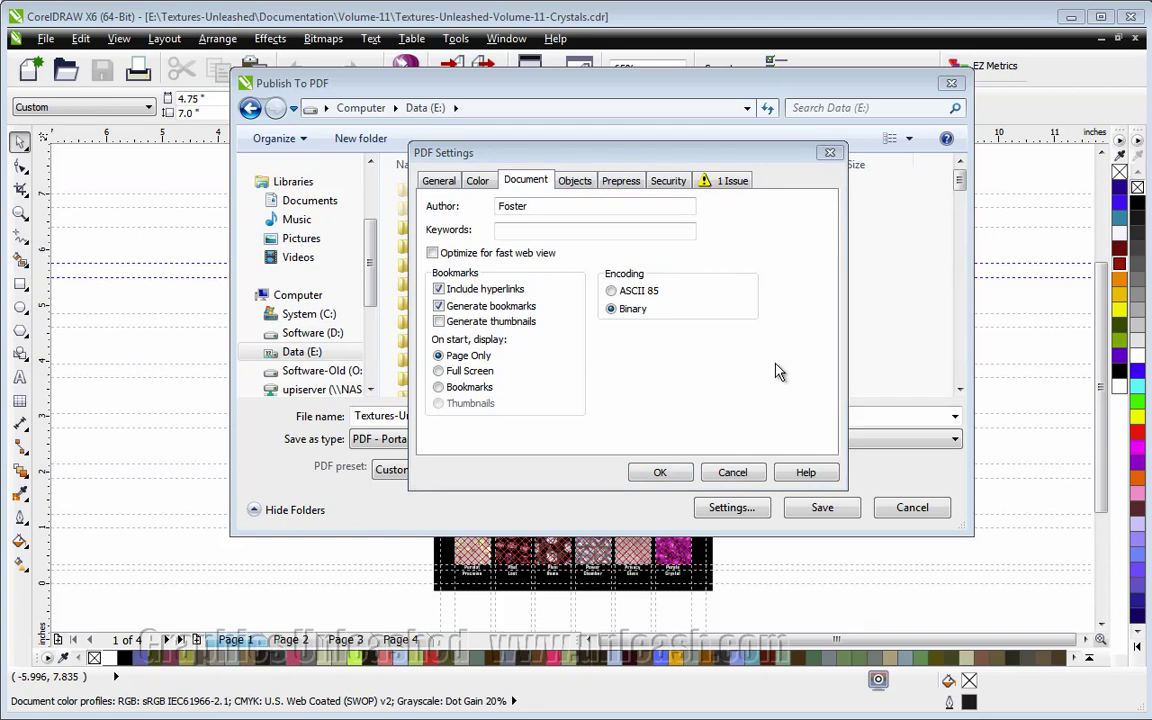
# Show the Objects compression and font options and list the bitmap compression types
pyautogui.click(573, 182)
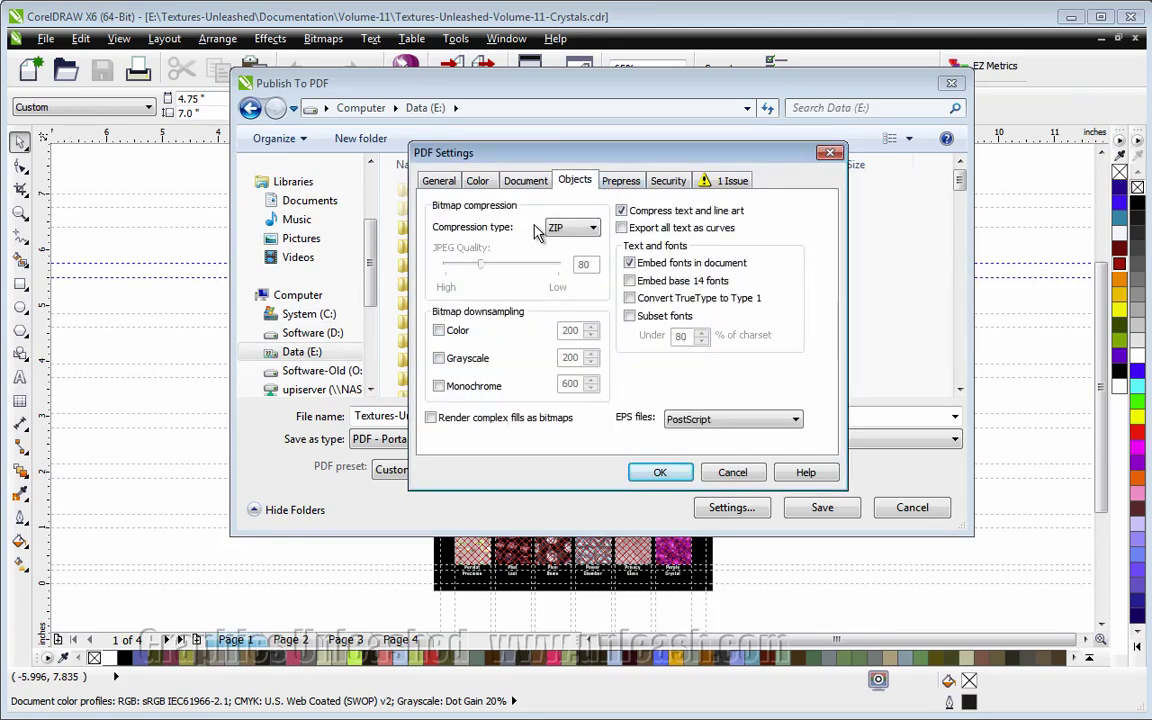
pyautogui.click(575, 229)
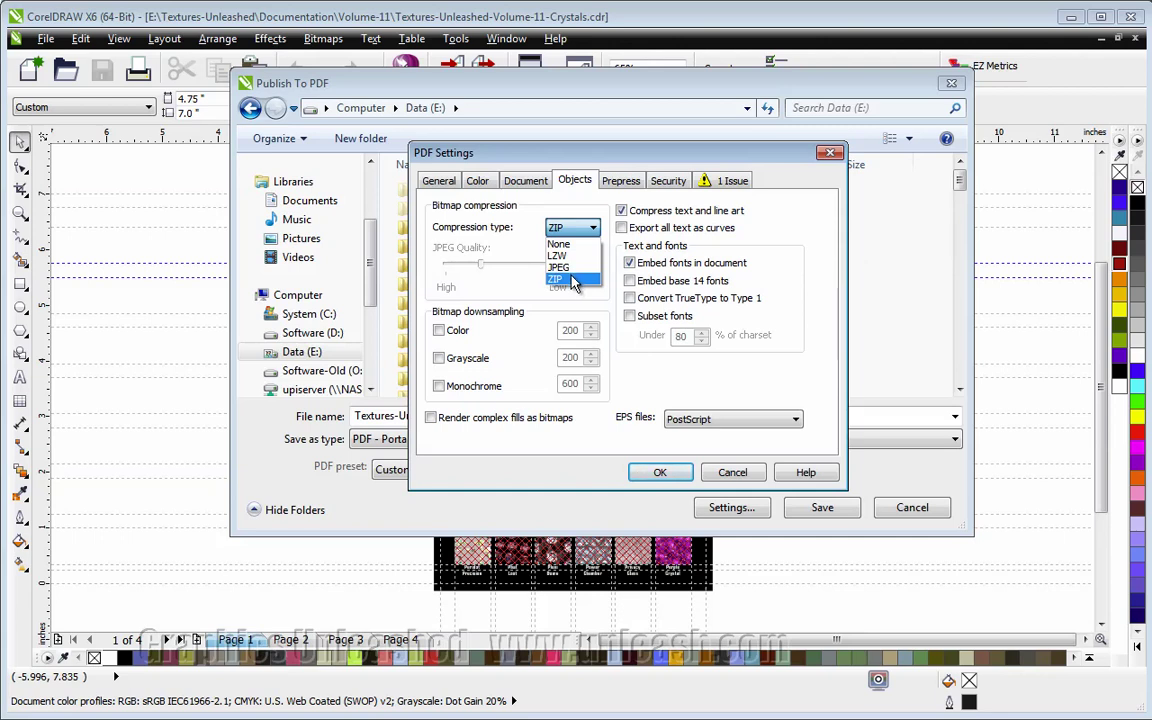
# Set bitmap compression to JPEG at quality 80
pyautogui.click(564, 268)
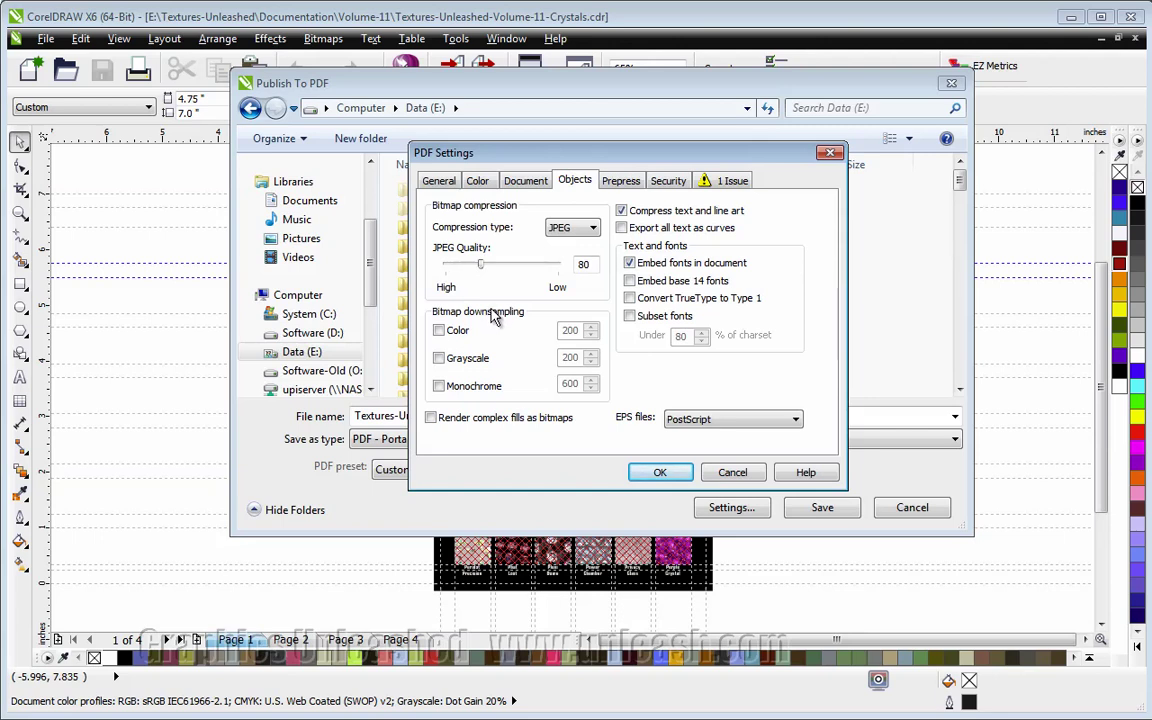
pyautogui.click(440, 331)
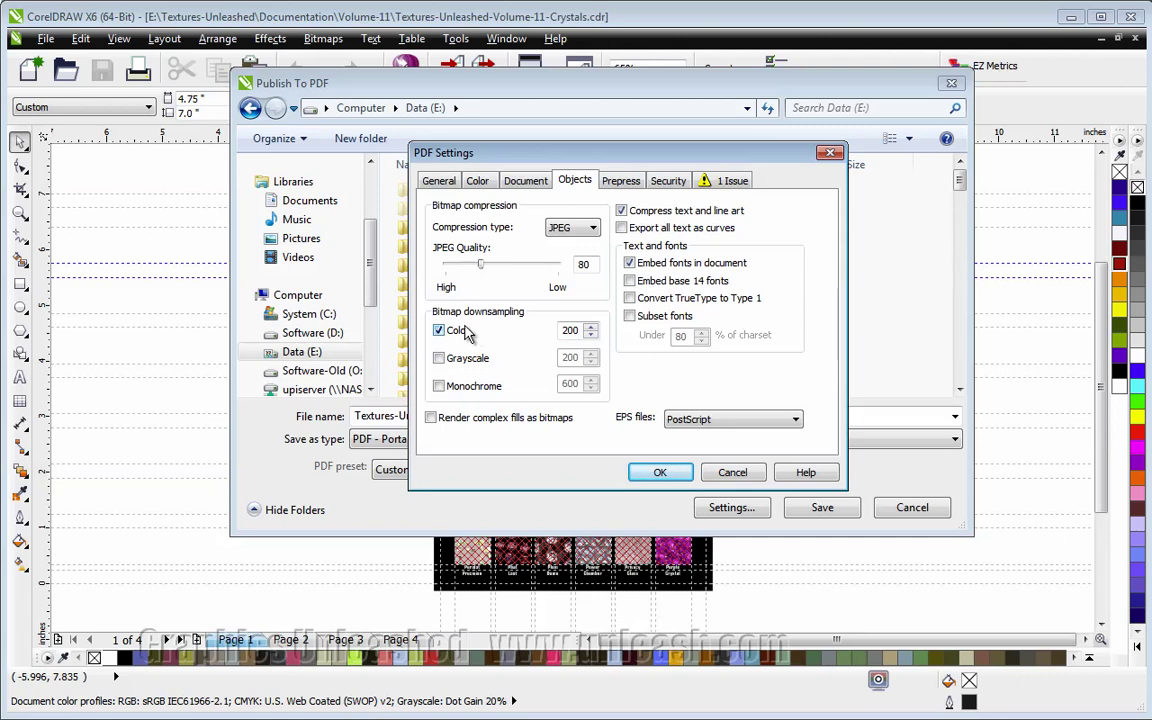
pyautogui.click(438, 330)
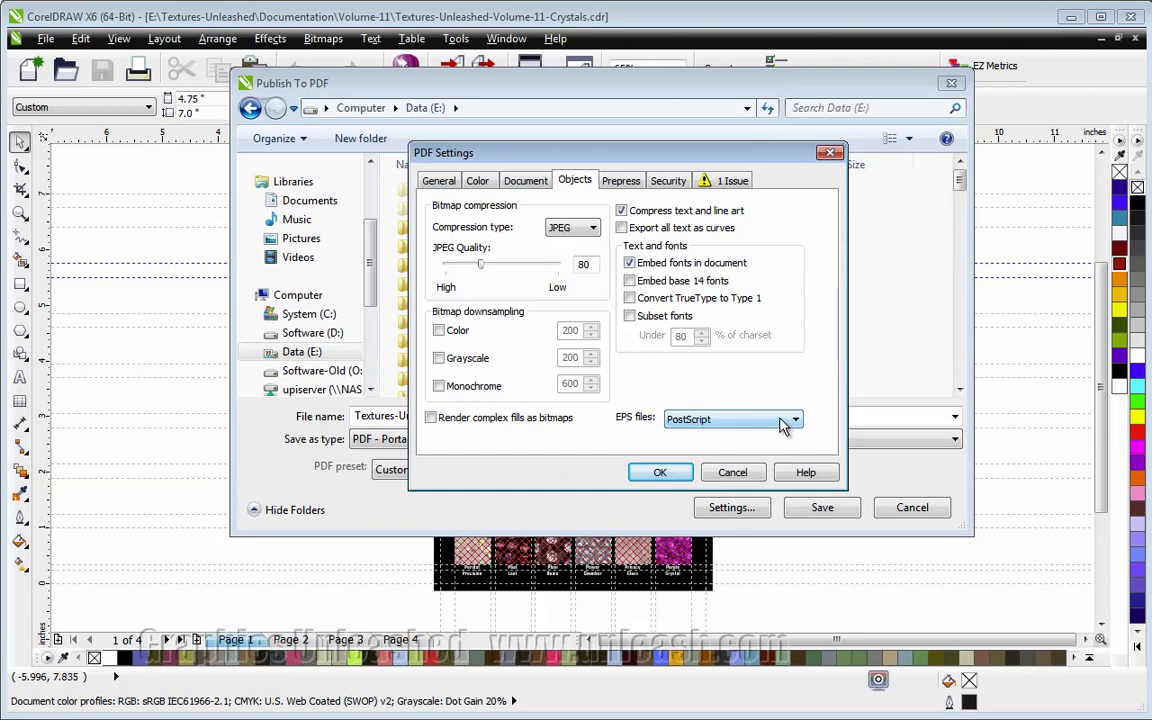
pyautogui.click(785, 424)
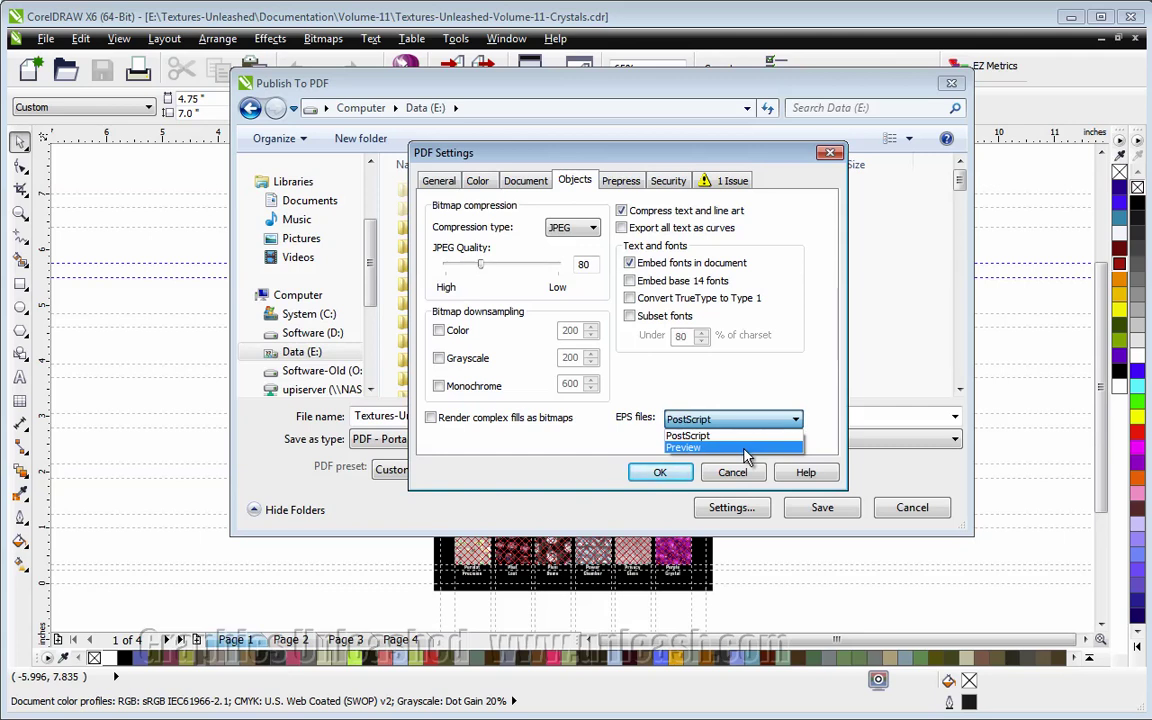
pyautogui.click(750, 420)
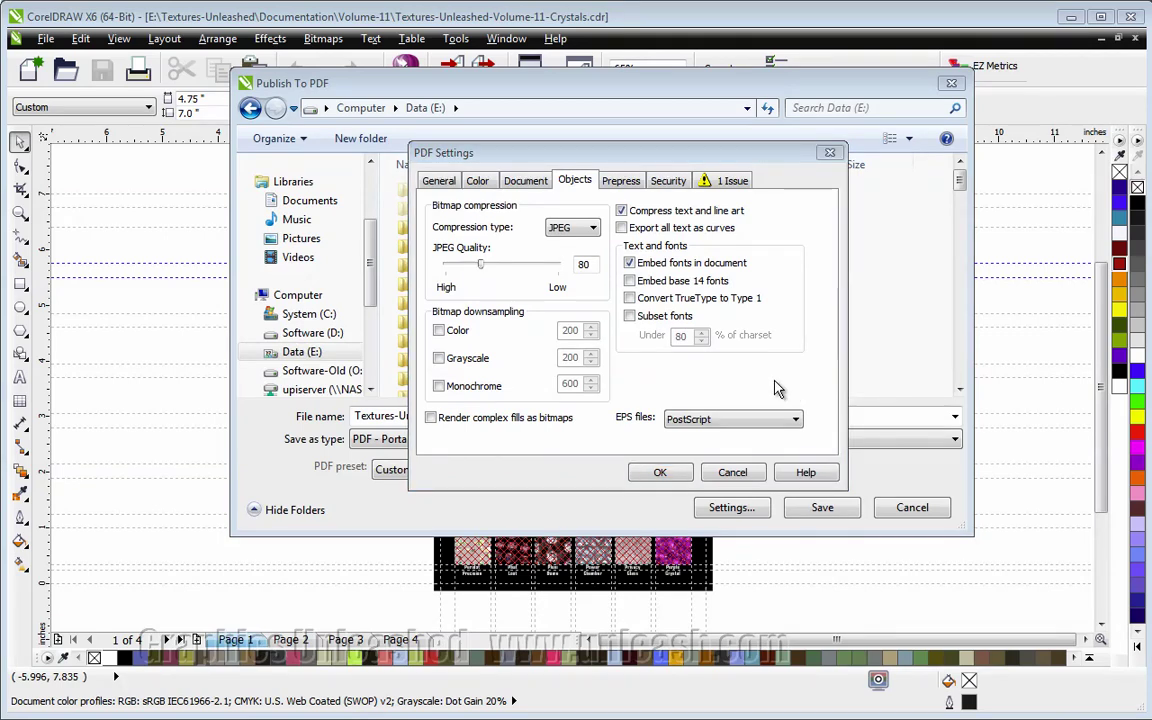
# On the Prepress tab, check the 0.125" bleed limit, then turn it back off
pyautogui.click(618, 180)
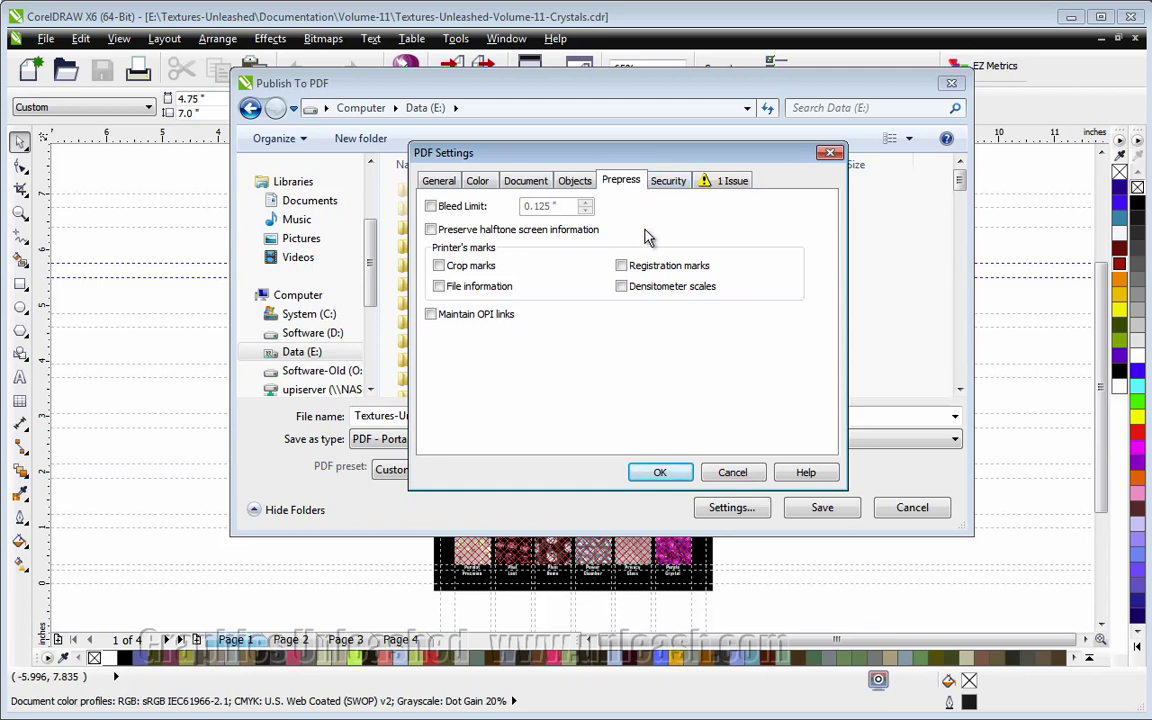
pyautogui.click(431, 206)
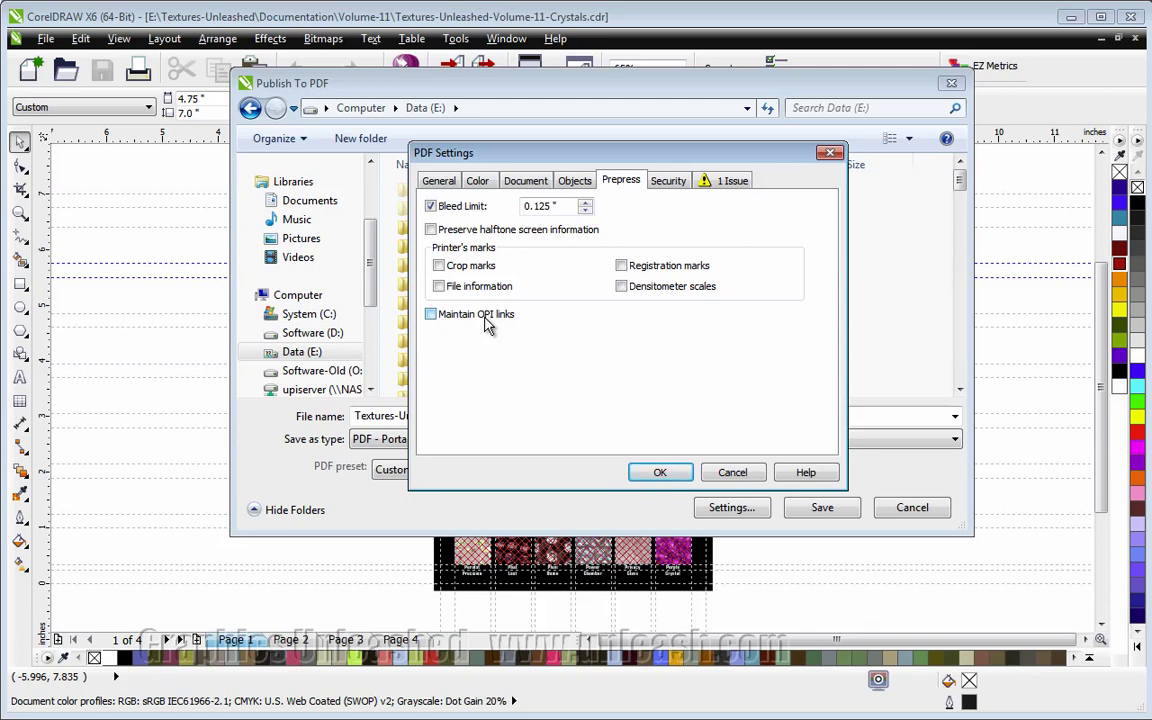
pyautogui.click(430, 206)
# On the Security tab, try Open Password, turn off Caps Lock, then leave it unchecked
pyautogui.click(670, 185)
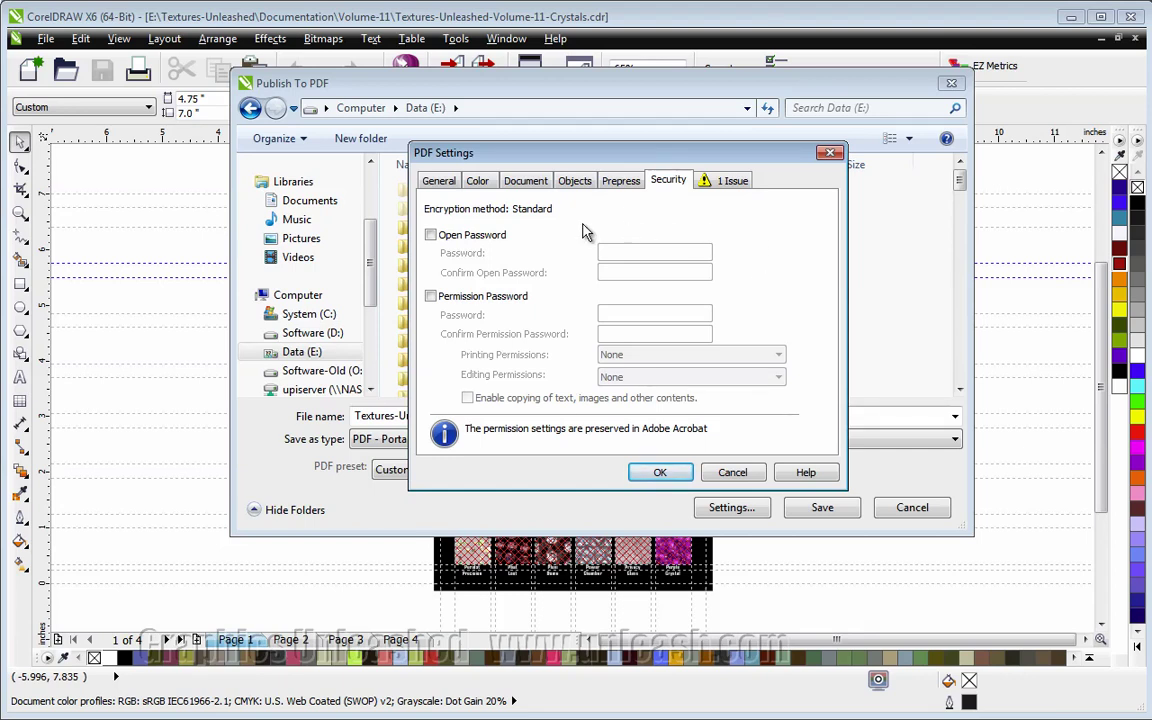
pyautogui.click(430, 234)
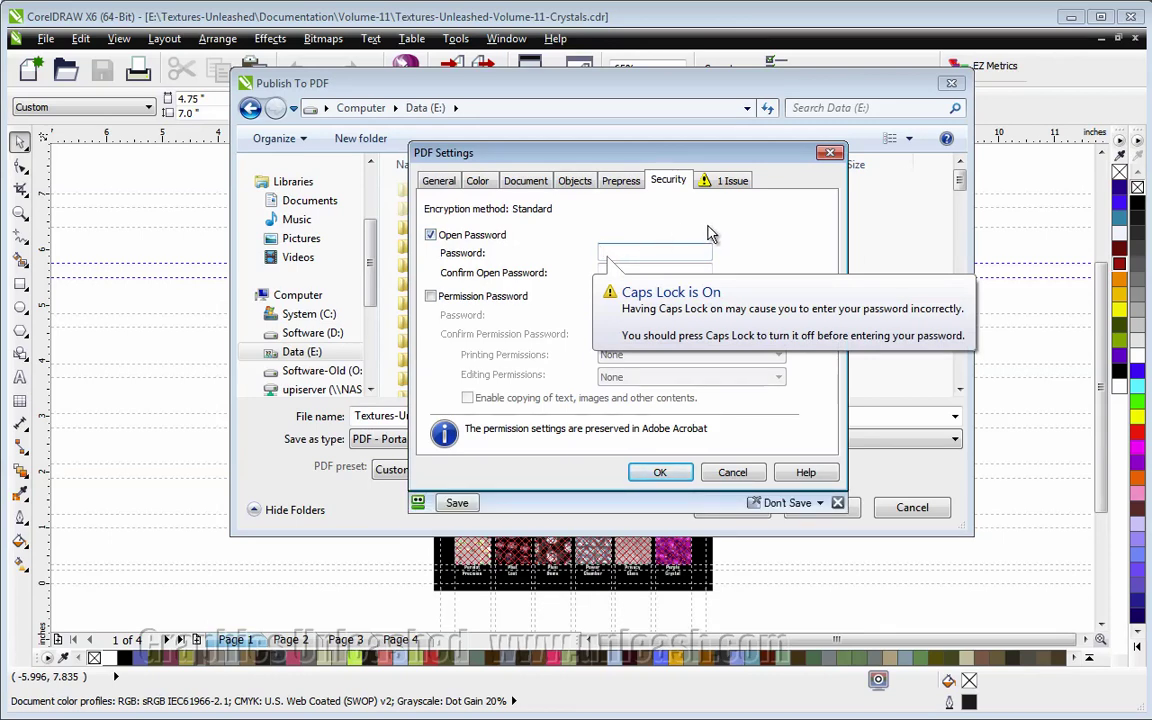
pyautogui.press('capslock')
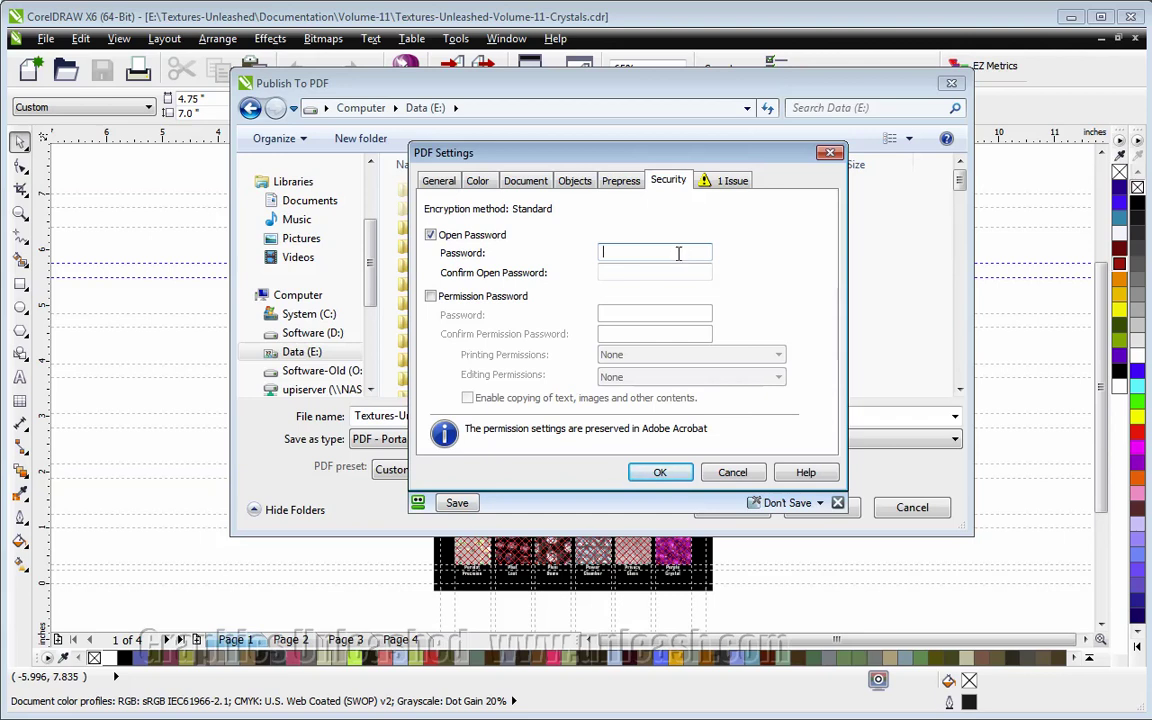
pyautogui.click(430, 236)
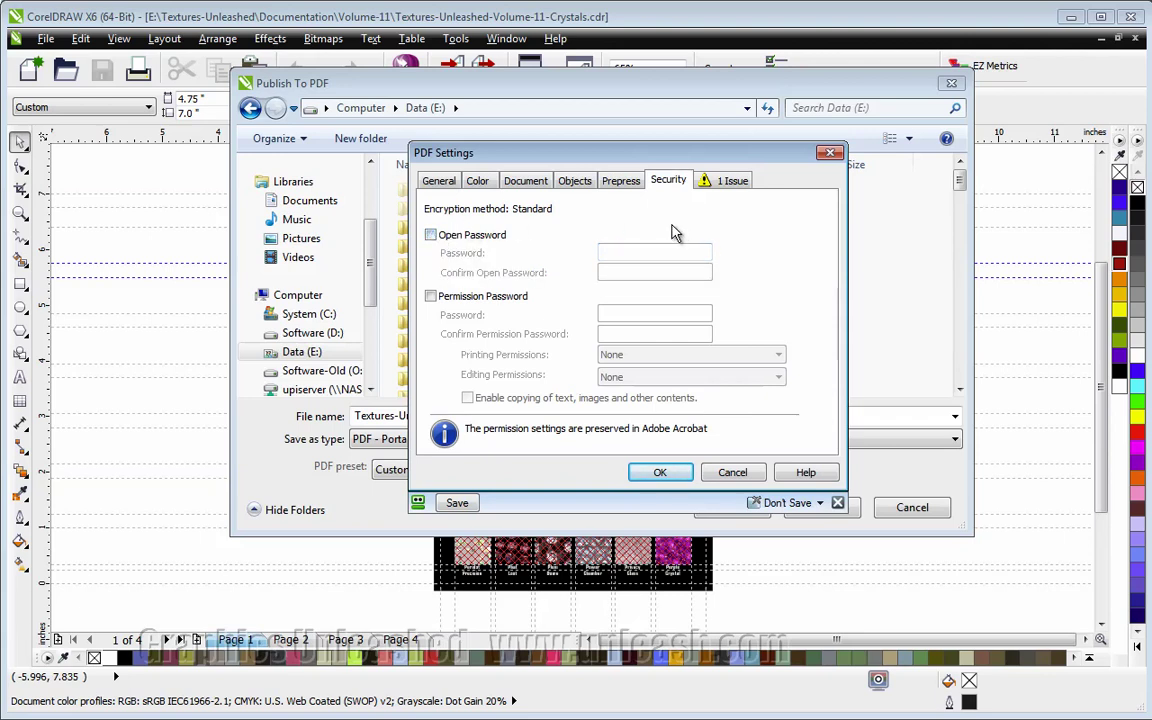
# Set printing permission to High Resolution, keep editing at None, then switch off Permission Password
pyautogui.click(430, 296)
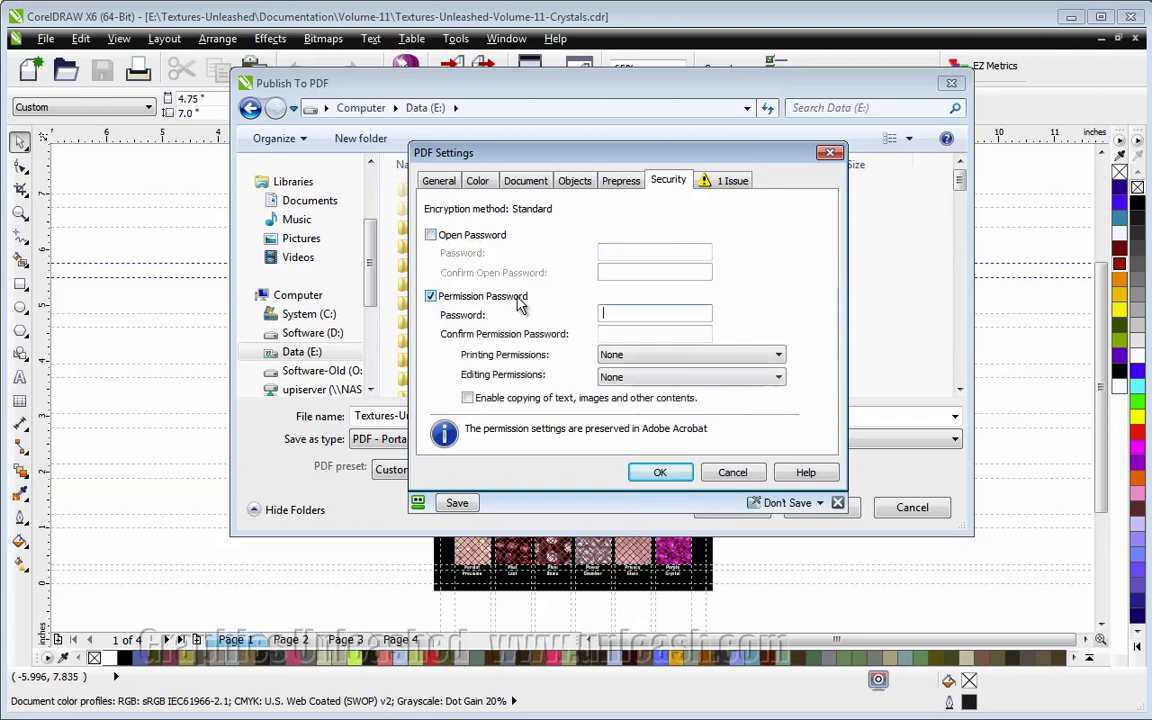
pyautogui.click(631, 314)
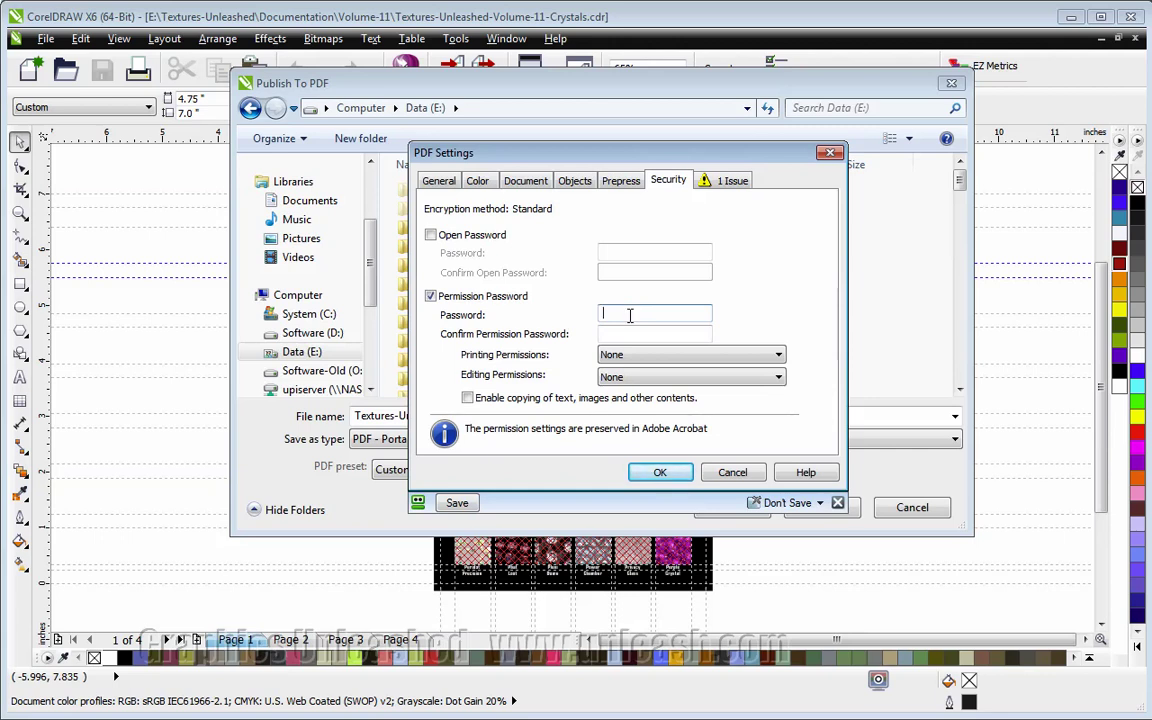
pyautogui.click(657, 358)
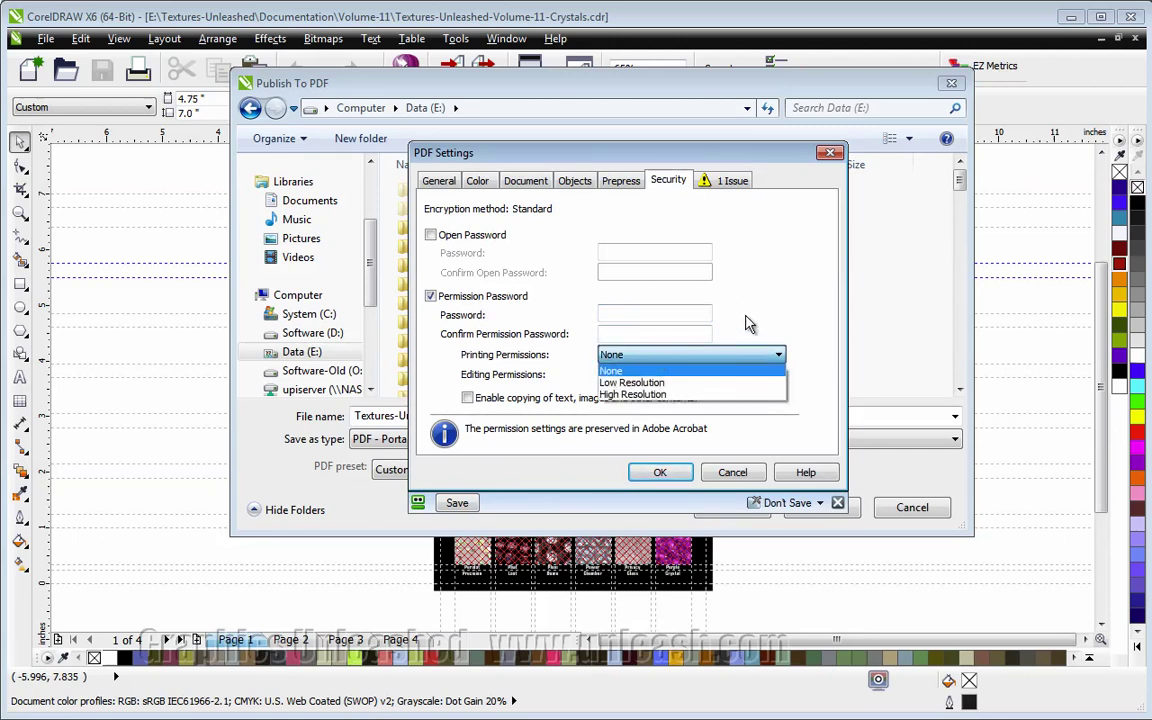
pyautogui.click(645, 395)
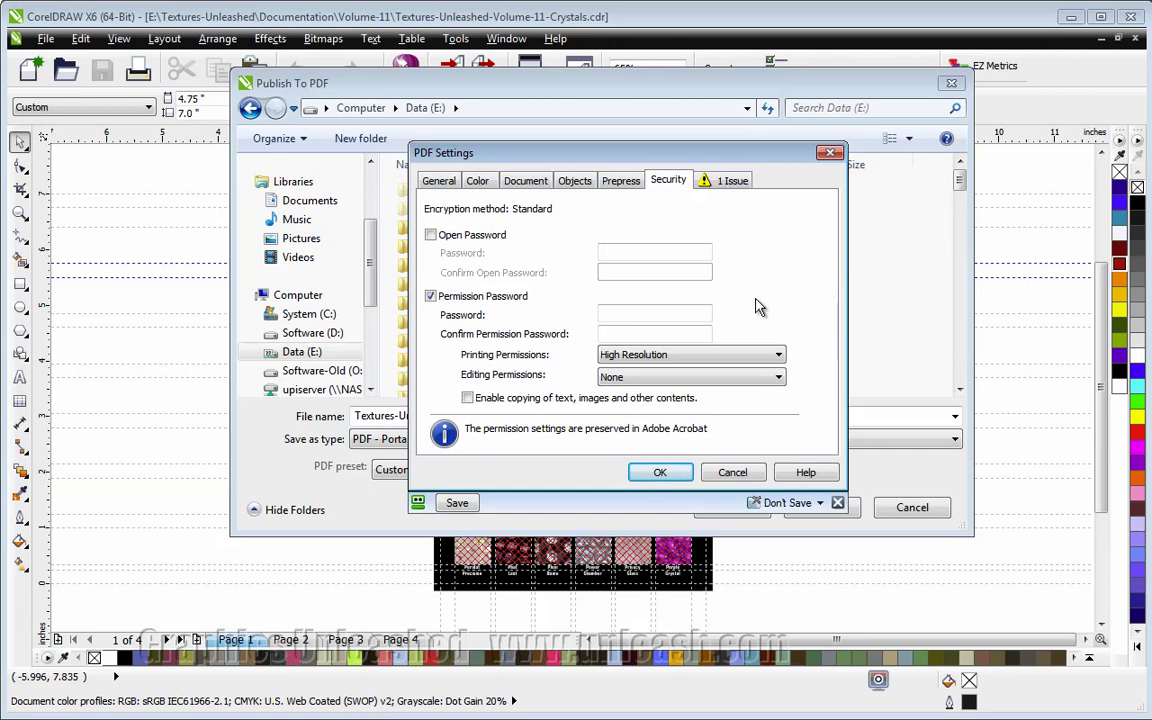
pyautogui.click(651, 379)
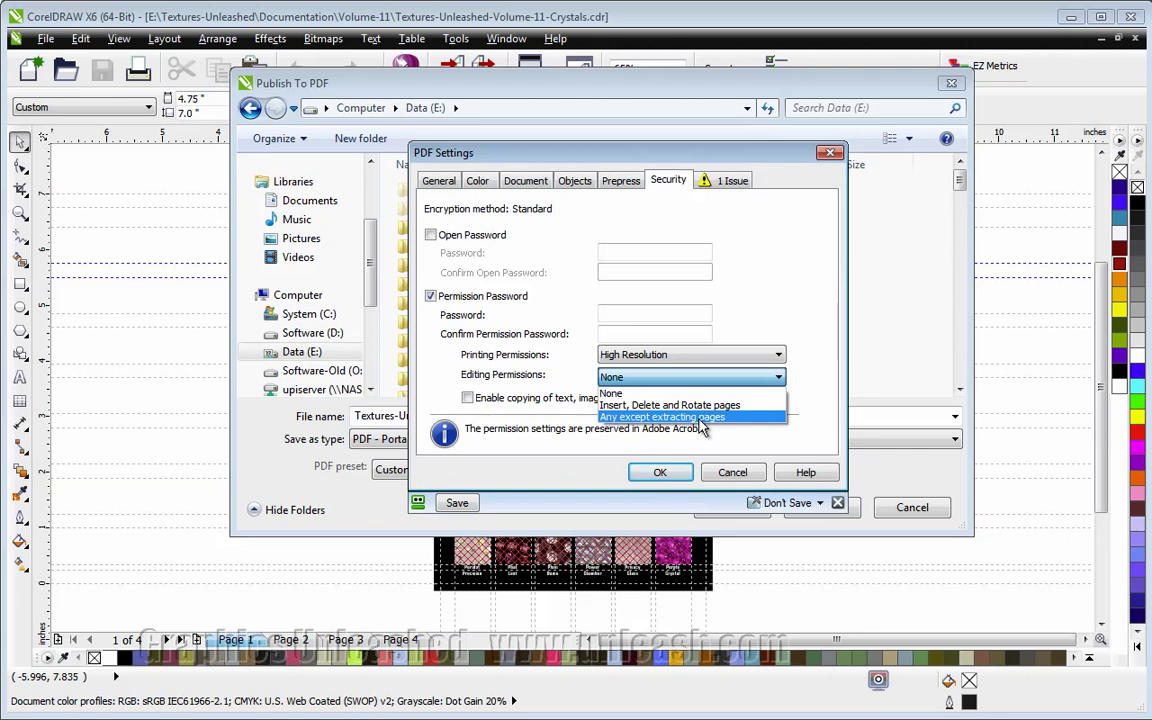
pyautogui.click(700, 393)
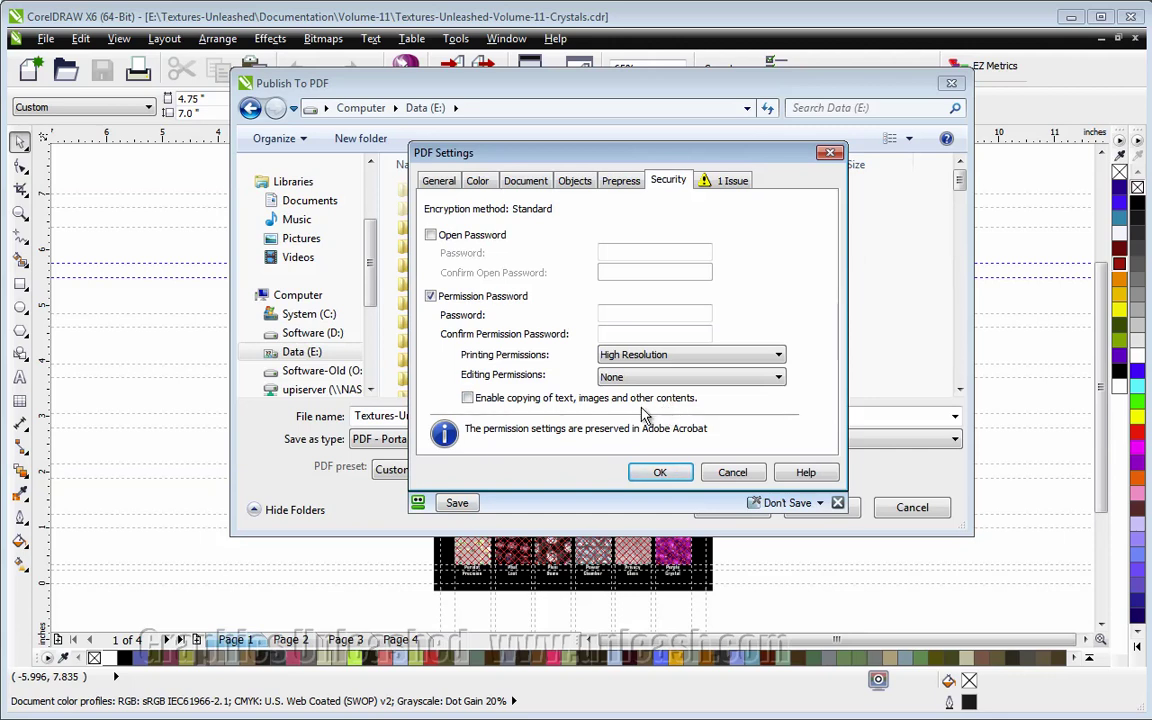
pyautogui.click(430, 297)
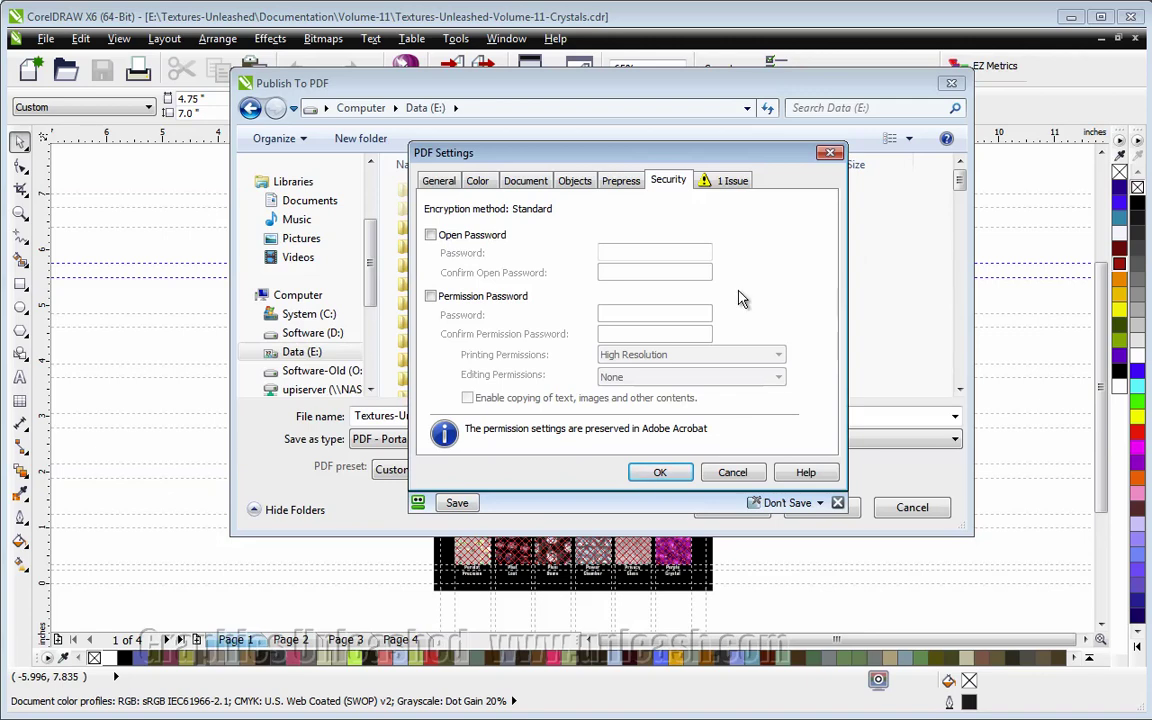
# View the single preflight issue: the document contains fonts smaller than 18 points
pyautogui.click(731, 184)
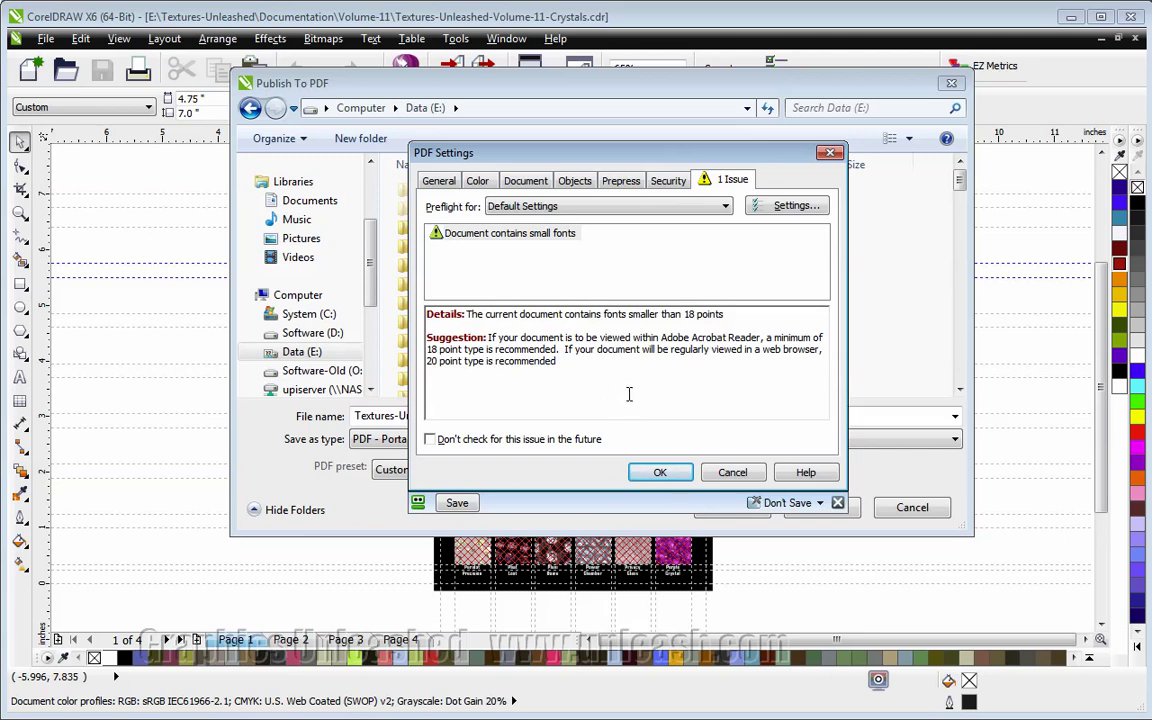
# Accept the custom PDF settings and save the four-page Textures Unleashed Crystals PDF
pyautogui.click(660, 475)
pyautogui.click(821, 508)
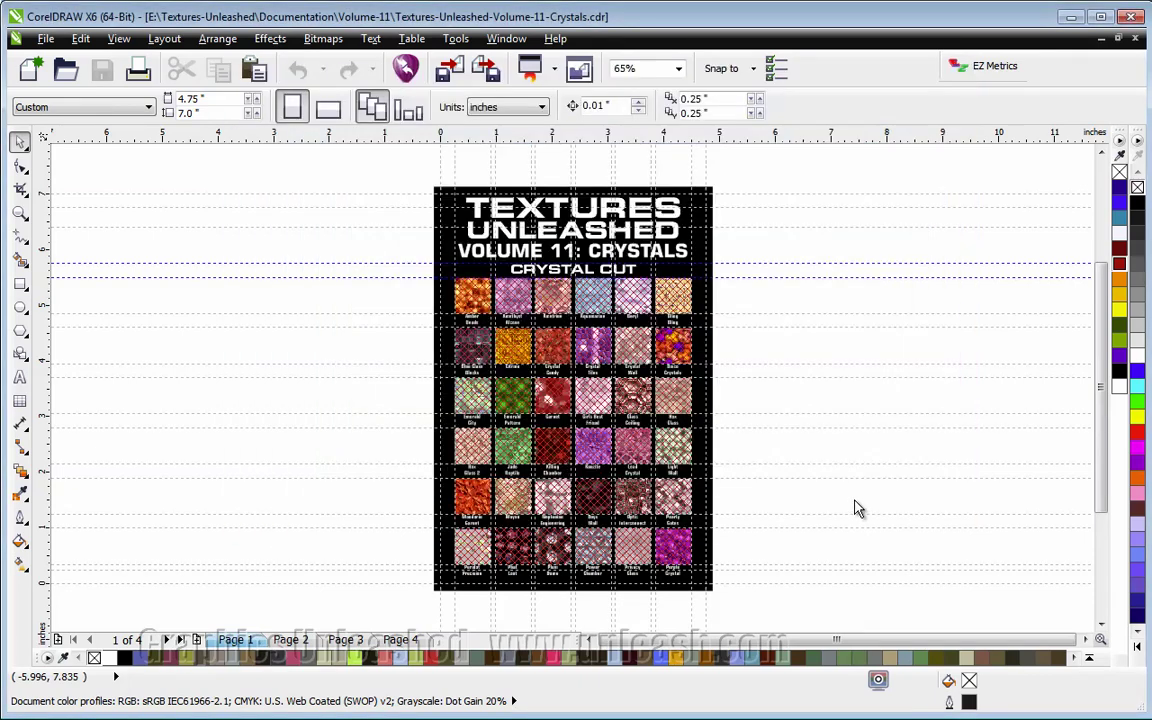